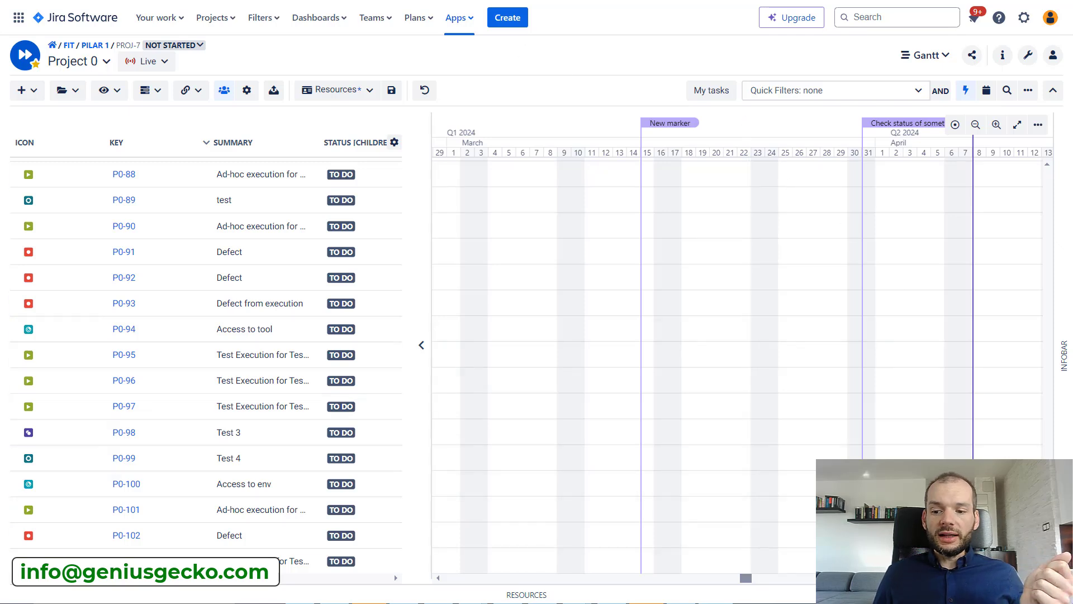
- Schedule the unscheduled Test 3 task (P0-98) on the Gantt timeline at 18/Mar/24
mouse_move(1047, 503)
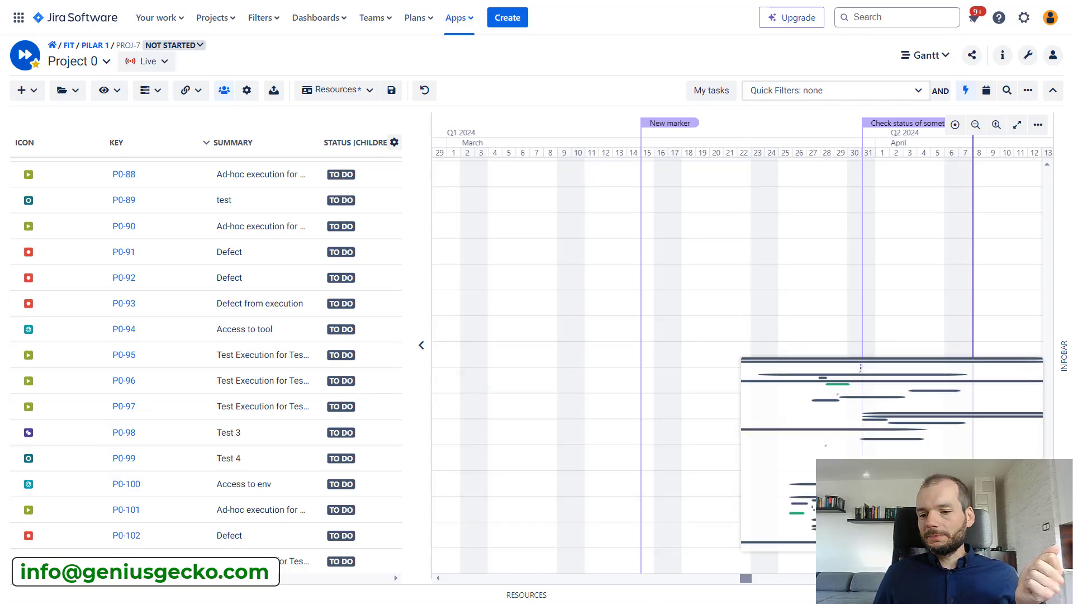
scroll(894, 475, up, 6)
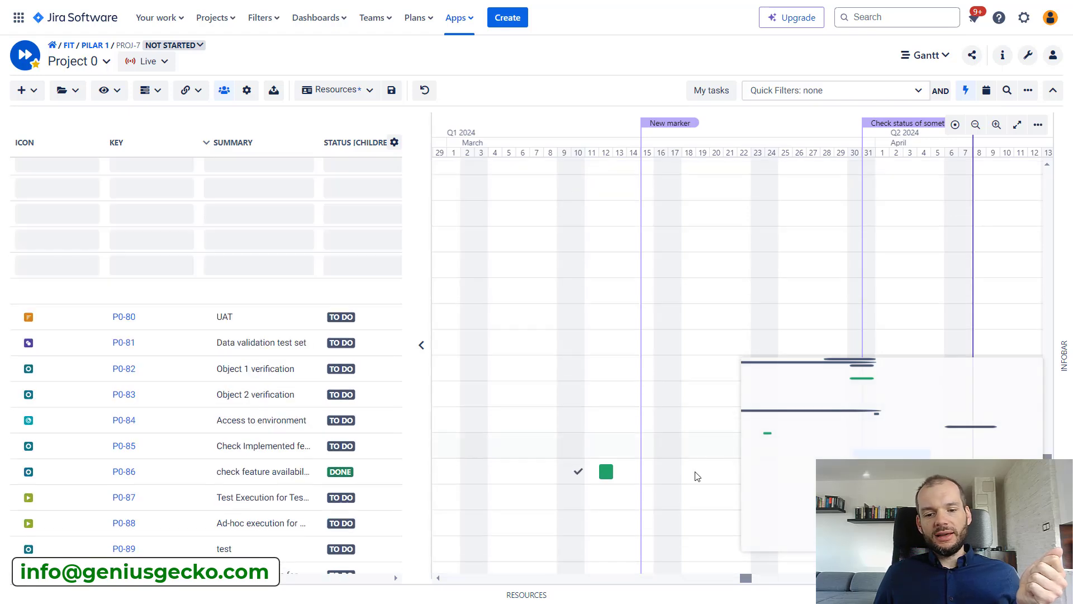
scroll(678, 462, down, 5)
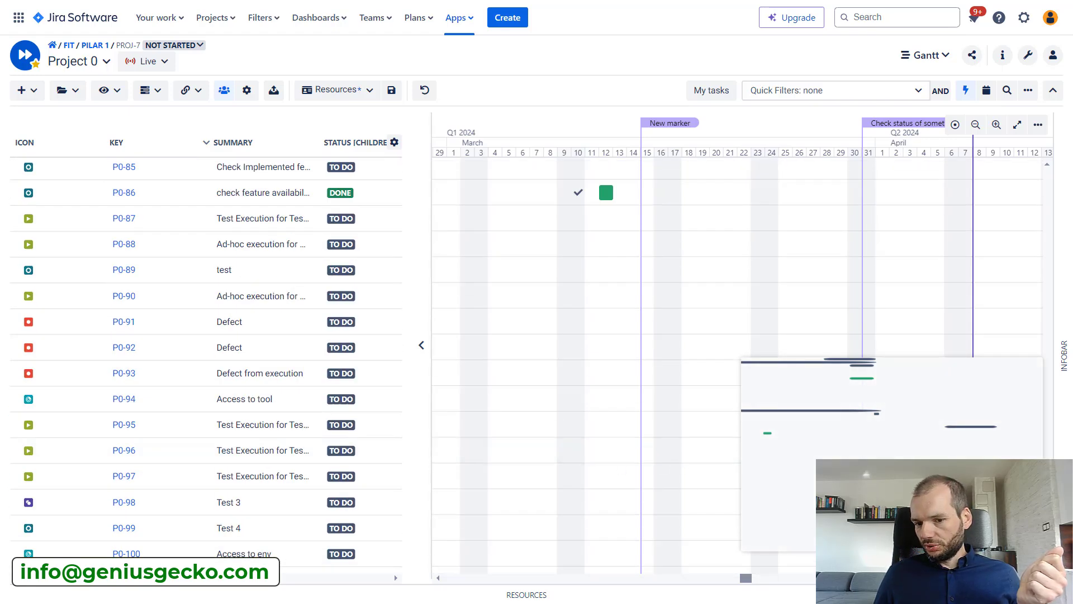
scroll(207, 363, down, 2)
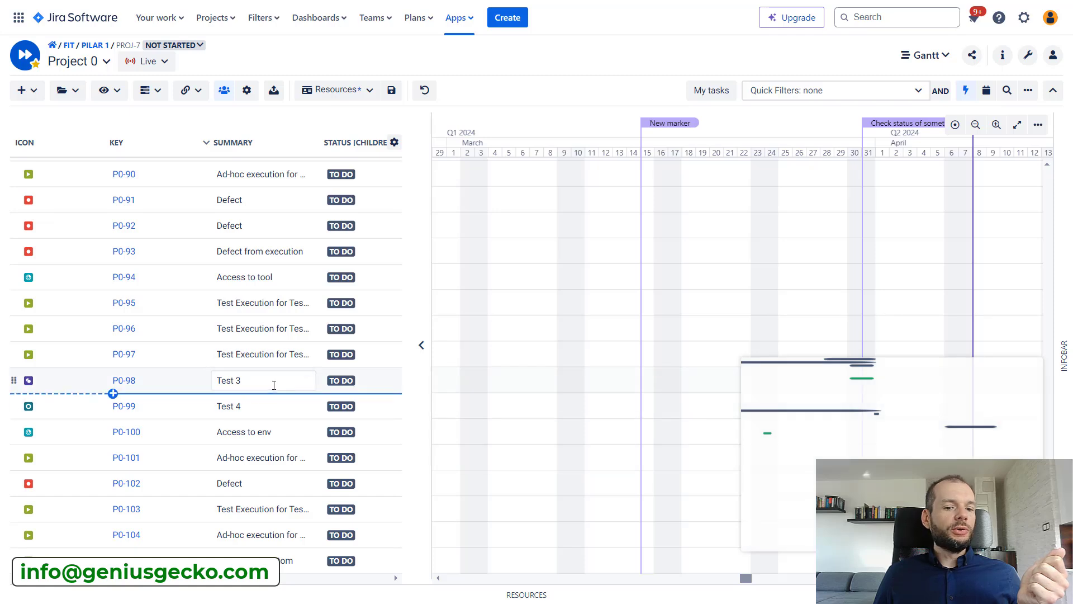
click(274, 385)
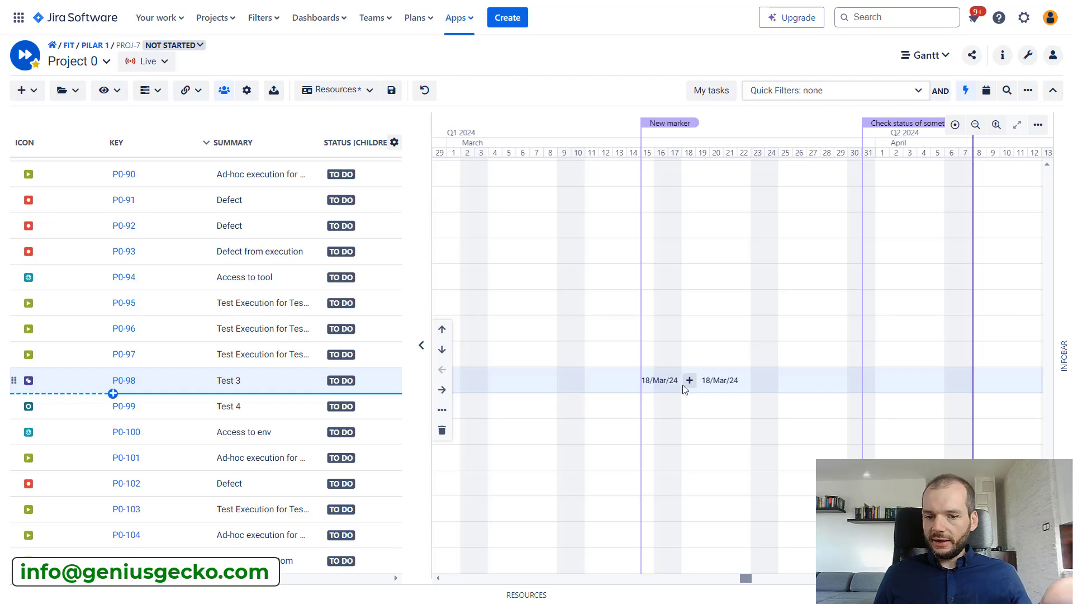
click(683, 384)
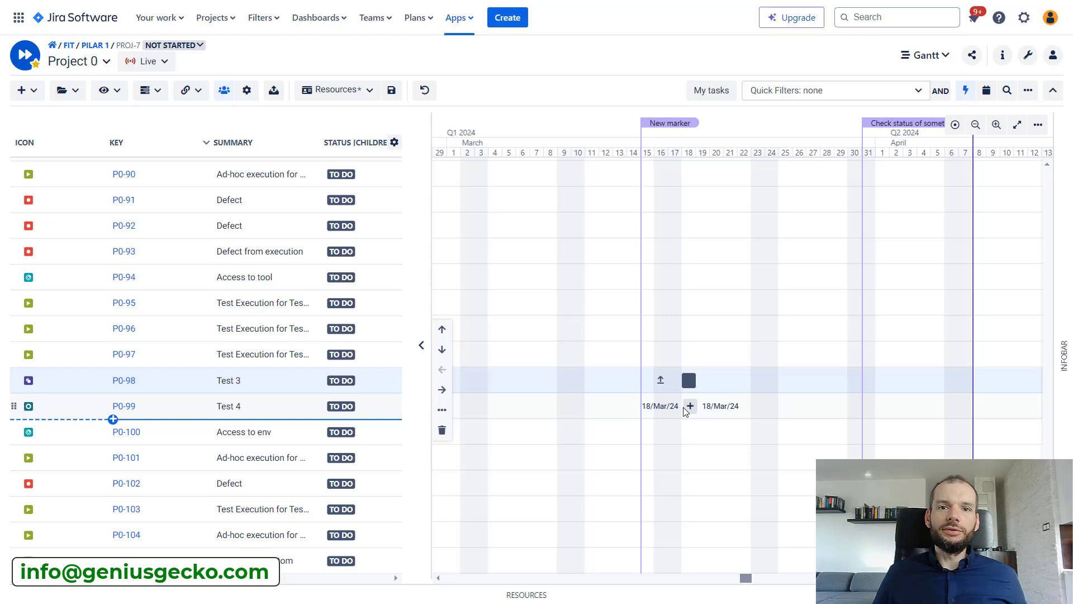
- Show the first saved baseline in the version history, created 03/Apr/24, on the Gantt timeline
scroll(689, 343, up, 10)
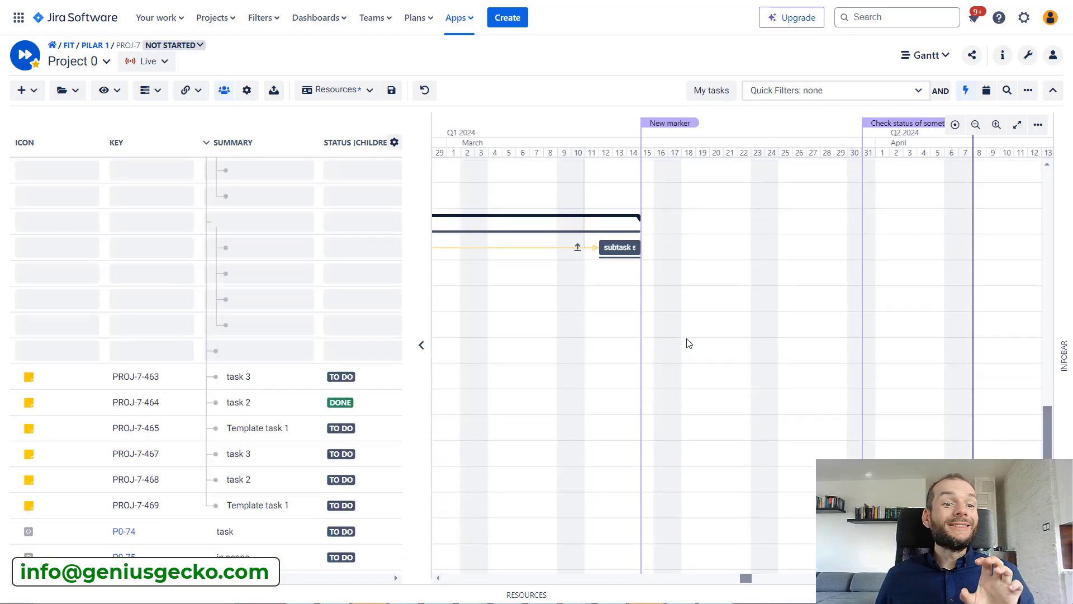
scroll(689, 344, up, 10)
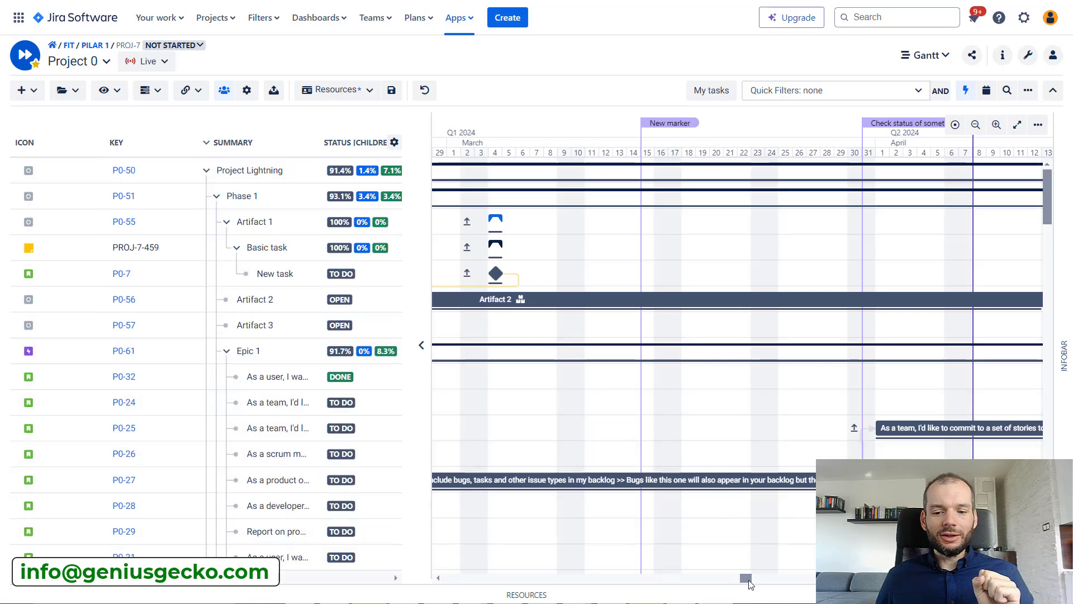
scroll(748, 580, left, 3)
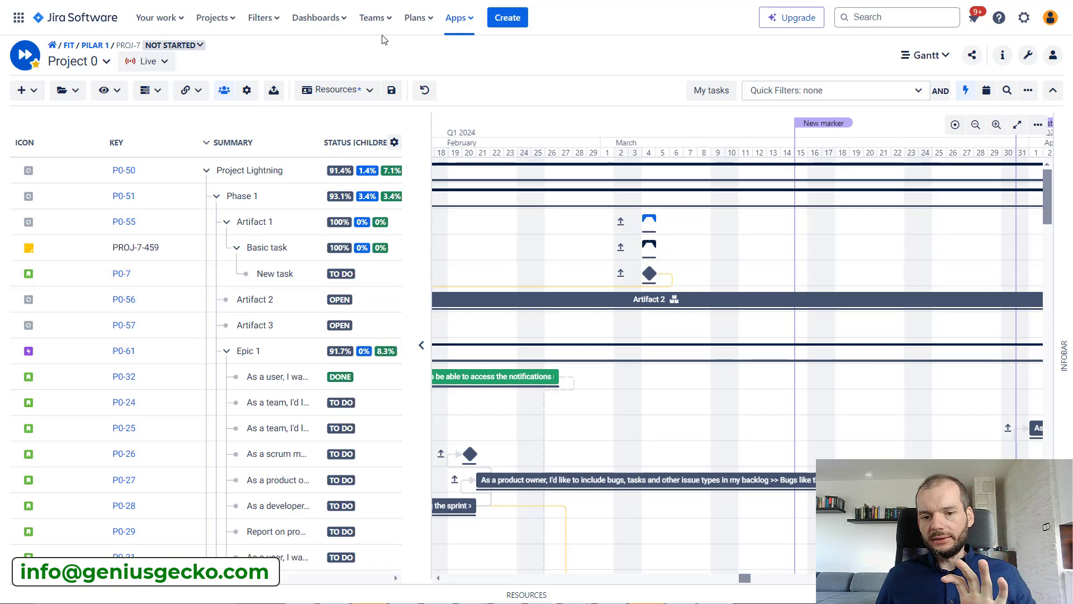
click(77, 93)
mouse_move(105, 187)
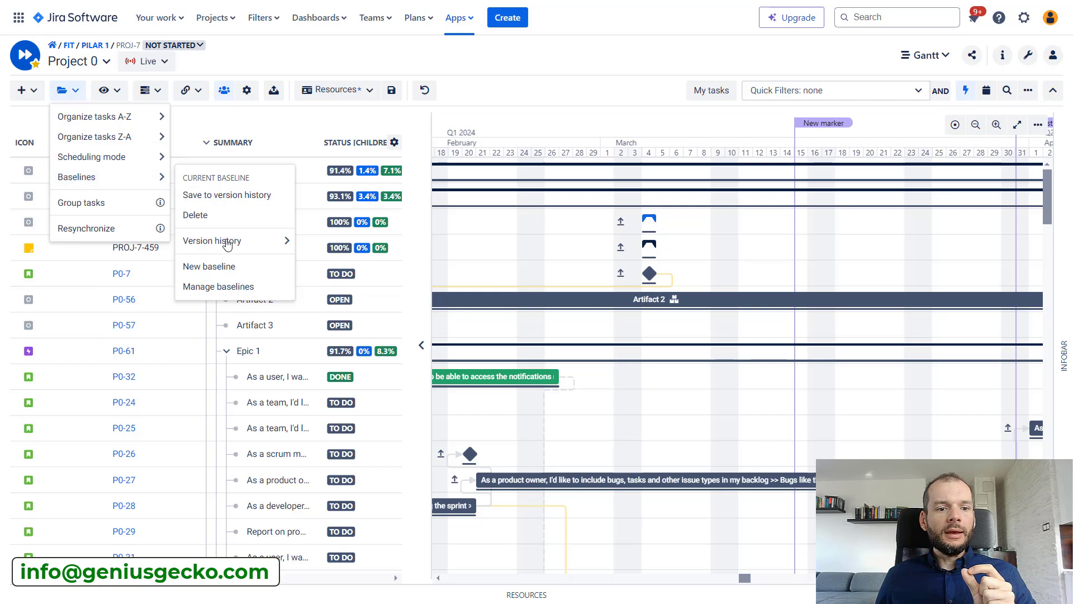
mouse_move(230, 252)
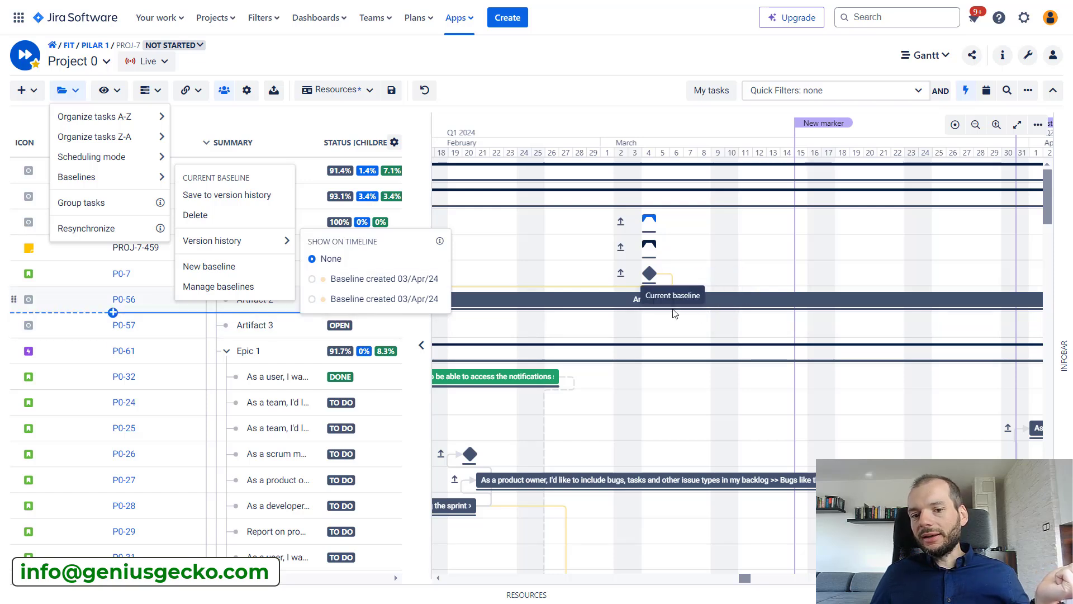
click(406, 280)
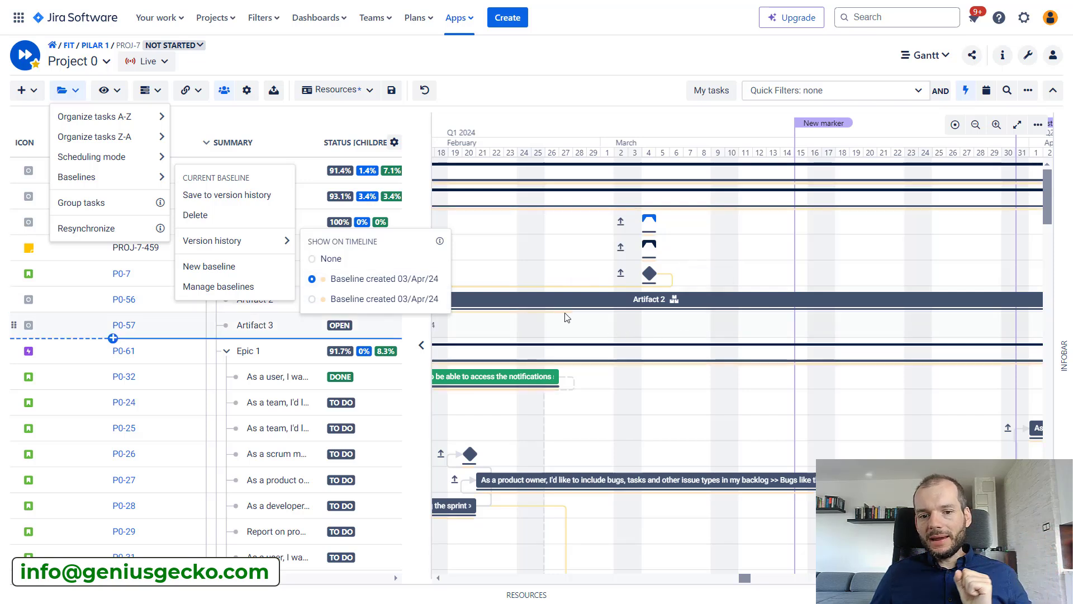
click(438, 581)
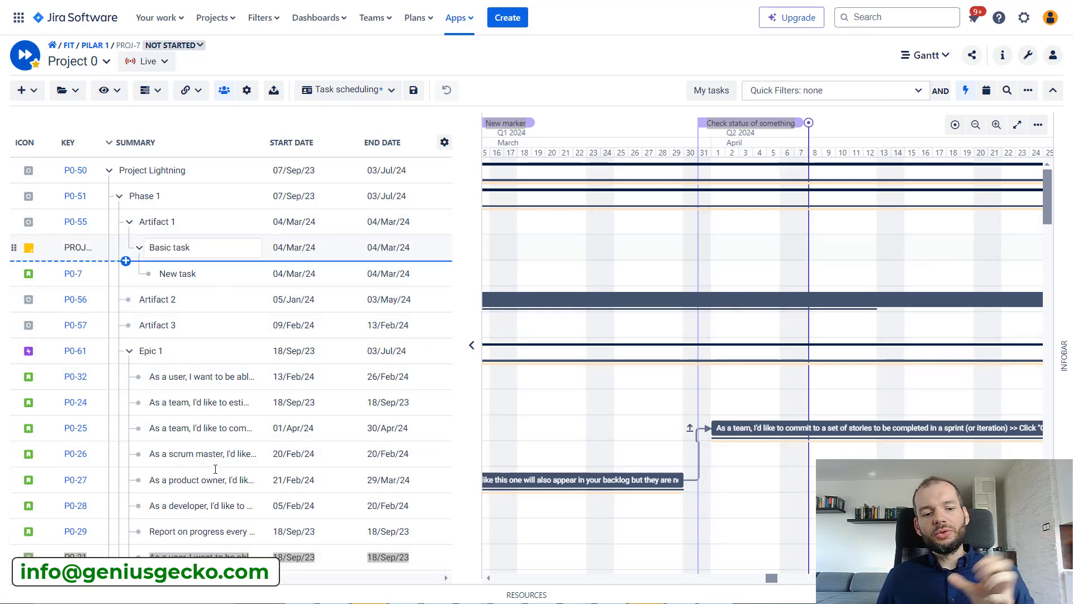
- Examine the task table's date, status, RAG status and progress columns, then bring the RAG status column into view beside the timeline
scroll(307, 372, down, 1)
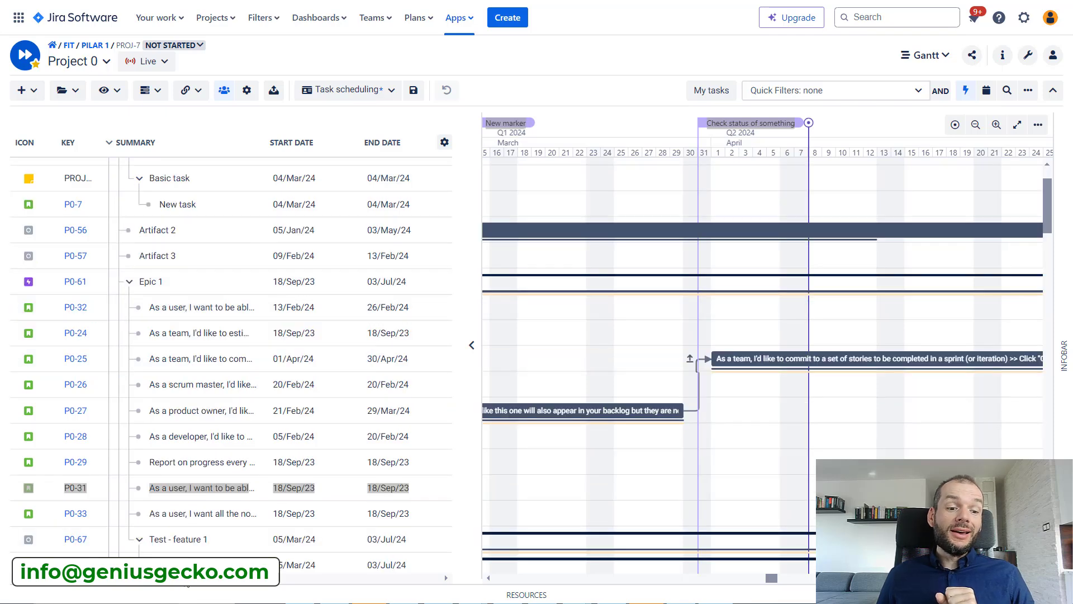
drag(185, 584, 149, 589)
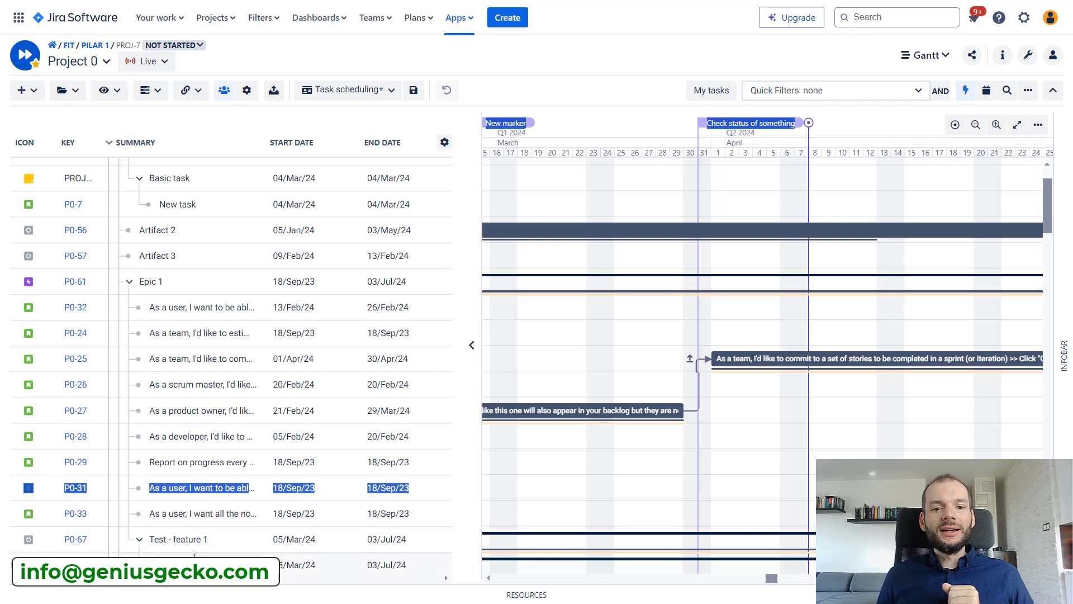
drag(481, 212, 981, 234)
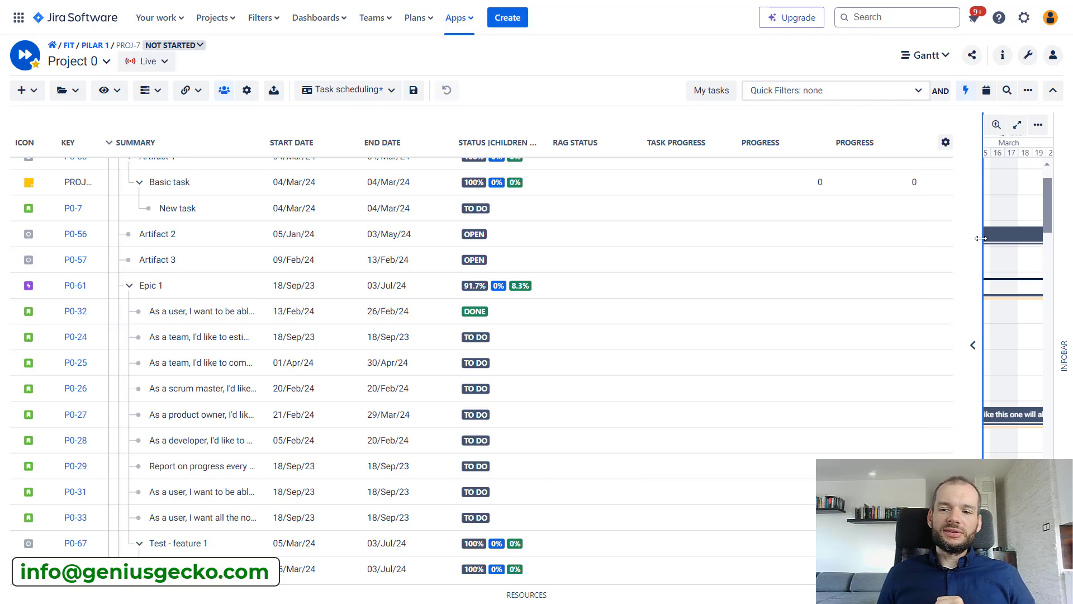
drag(980, 239, 531, 256)
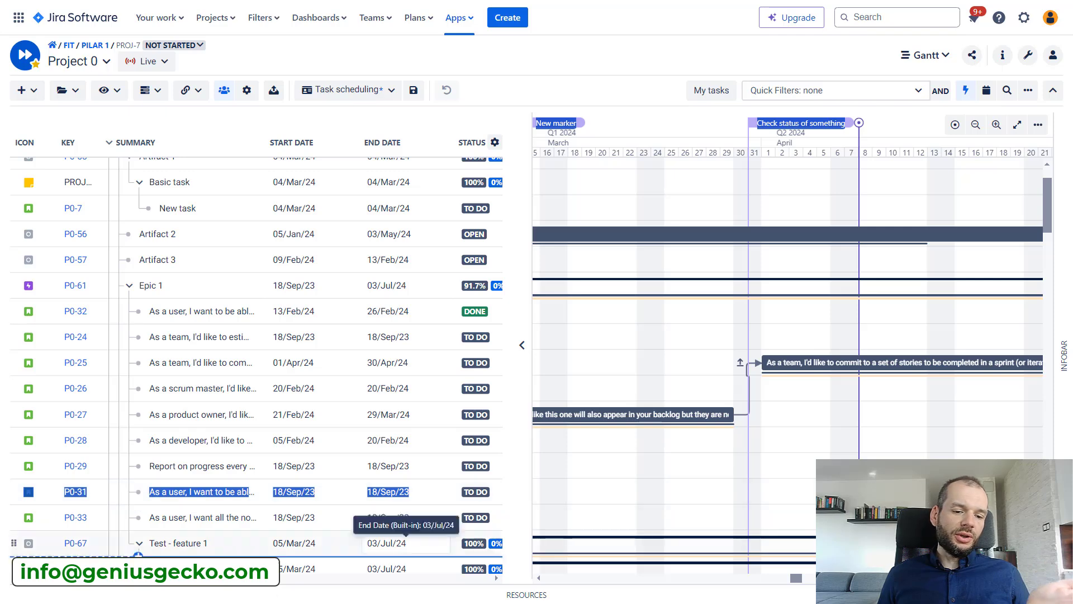
drag(259, 578, 334, 602)
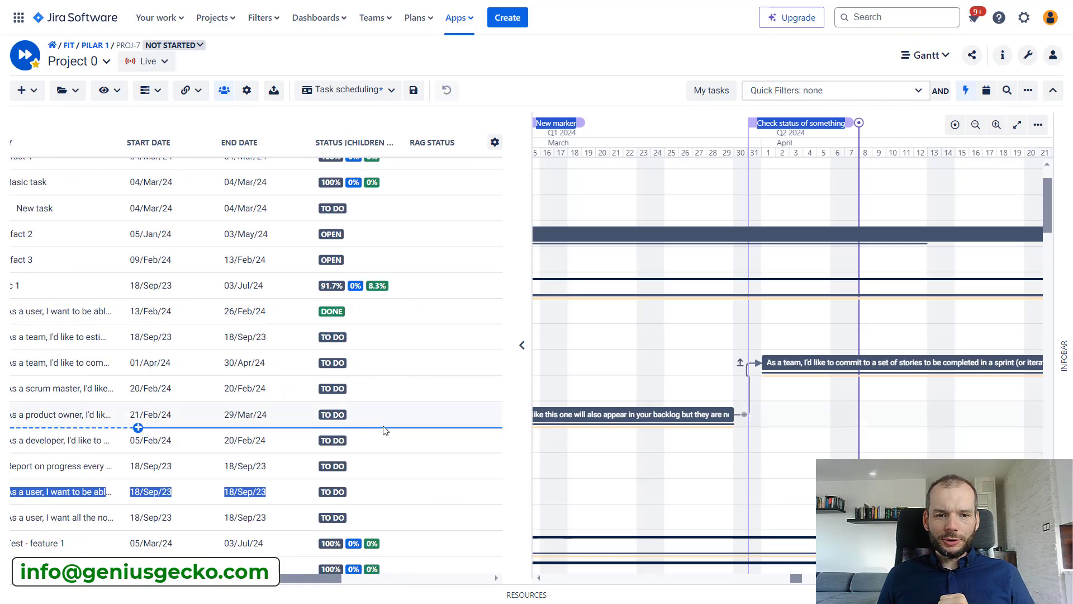
scroll(383, 431, up, 1)
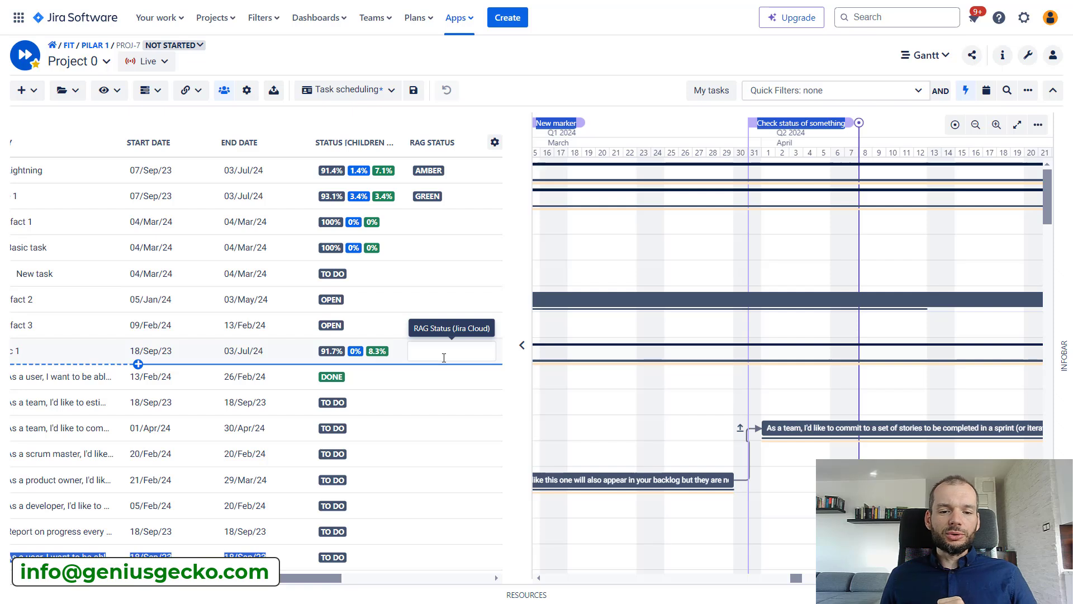
- View the RAG status options for Artifact 1 and Artifact 3, then briefly widen the table to check the progress columns
click(431, 224)
click(432, 223)
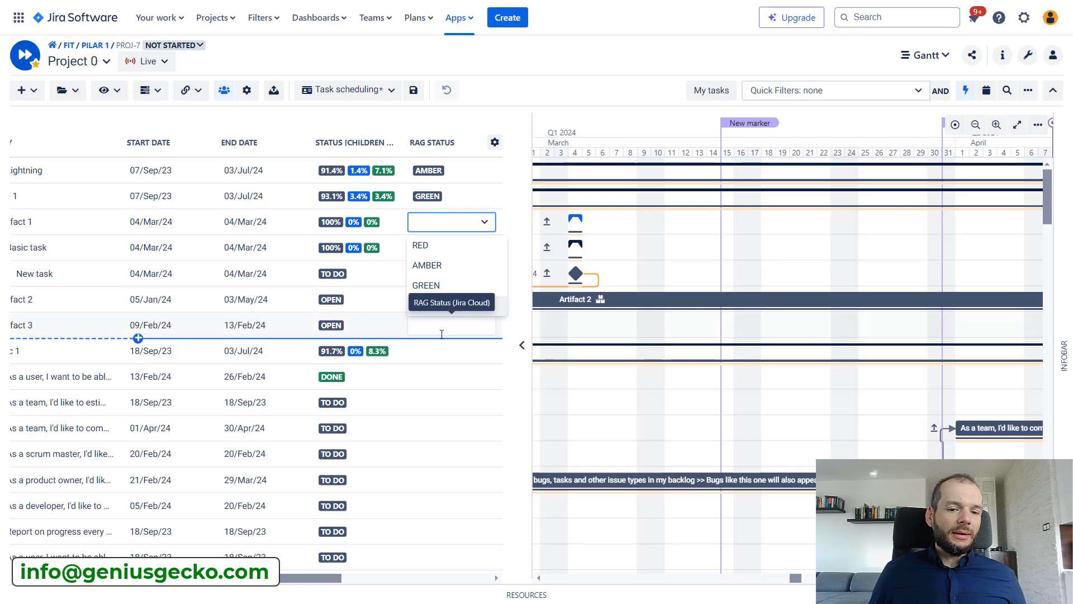
click(443, 330)
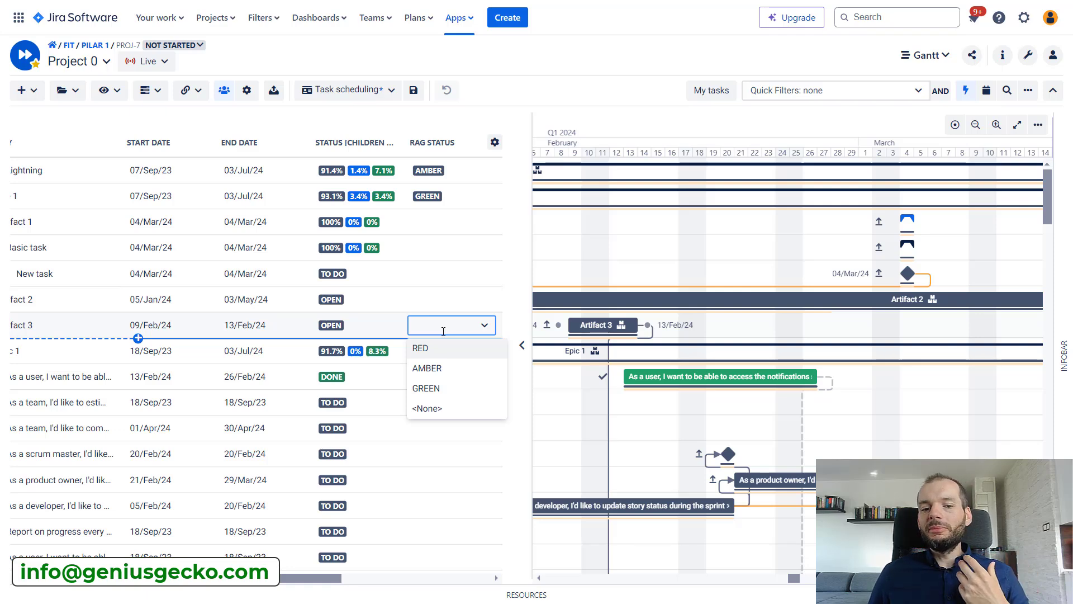
drag(532, 296, 732, 305)
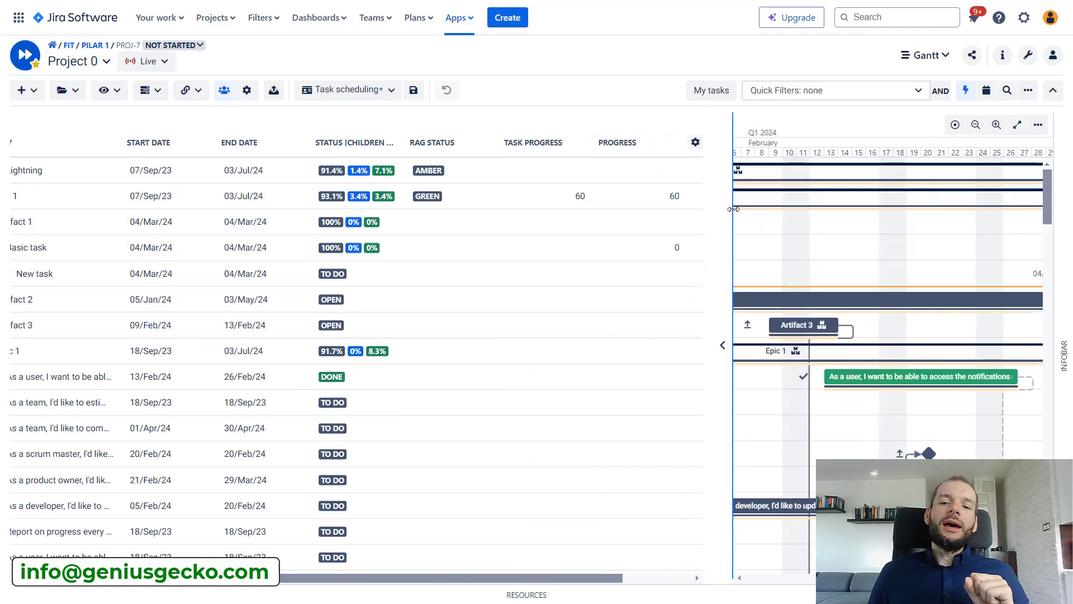
drag(733, 209, 526, 216)
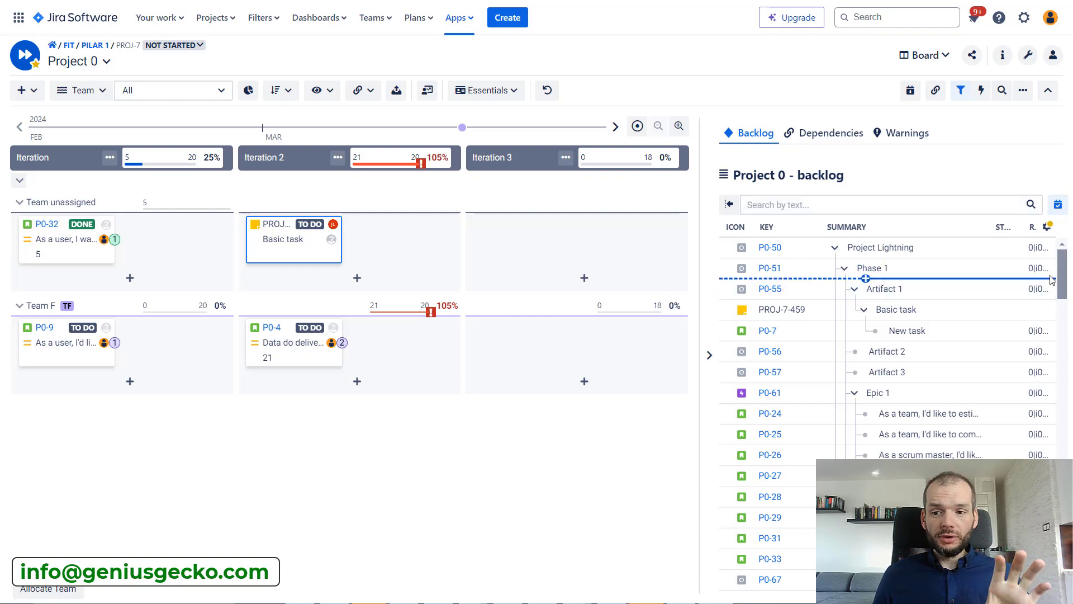
- Move the CR task (PROJ-7-466) from the backlog to Iteration 3 in the Team unassigned row of the board
mouse_move(1061, 272)
mouse_down()
mouse_move(1062, 283)
mouse_move(1067, 255)
mouse_up()
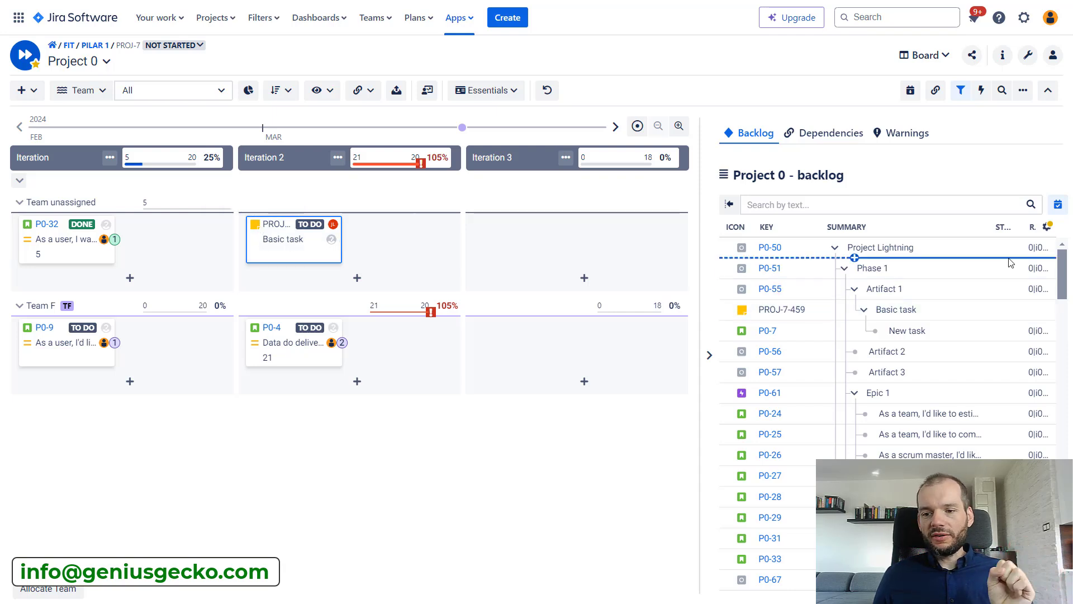
drag(1066, 274, 1070, 410)
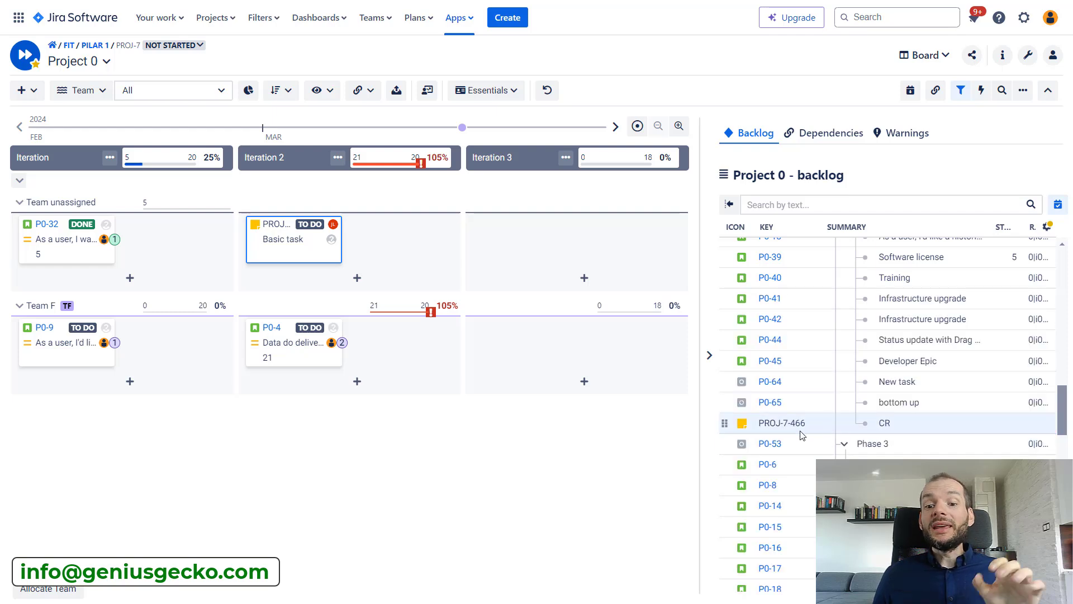
drag(723, 423, 538, 245)
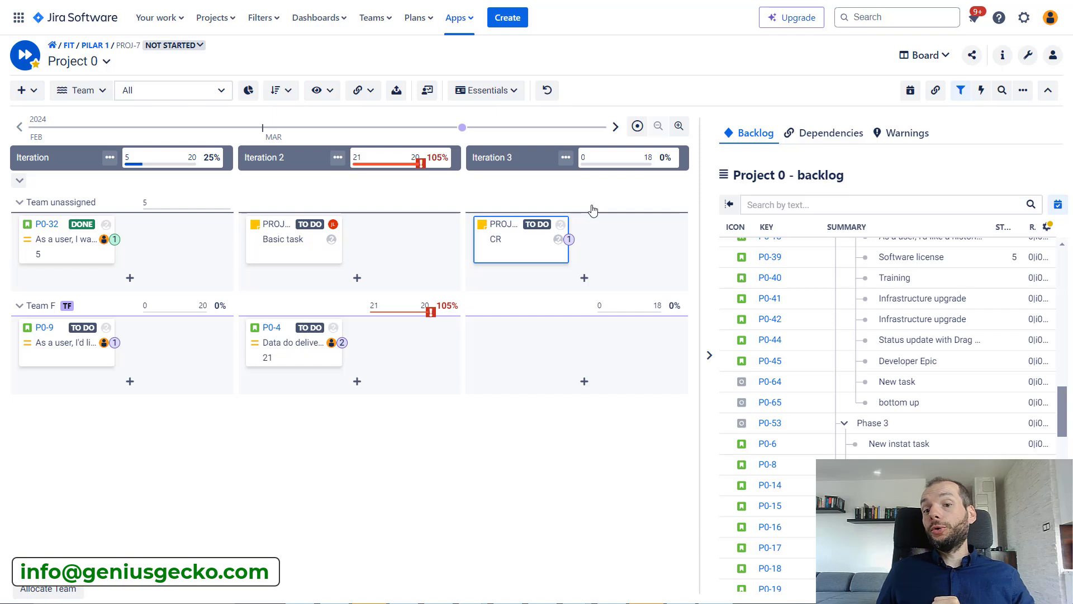
- Reorder the project's quick filters so that the editable Epics only filter sits below Not started tasks, and return to the board
click(923, 55)
click(977, 317)
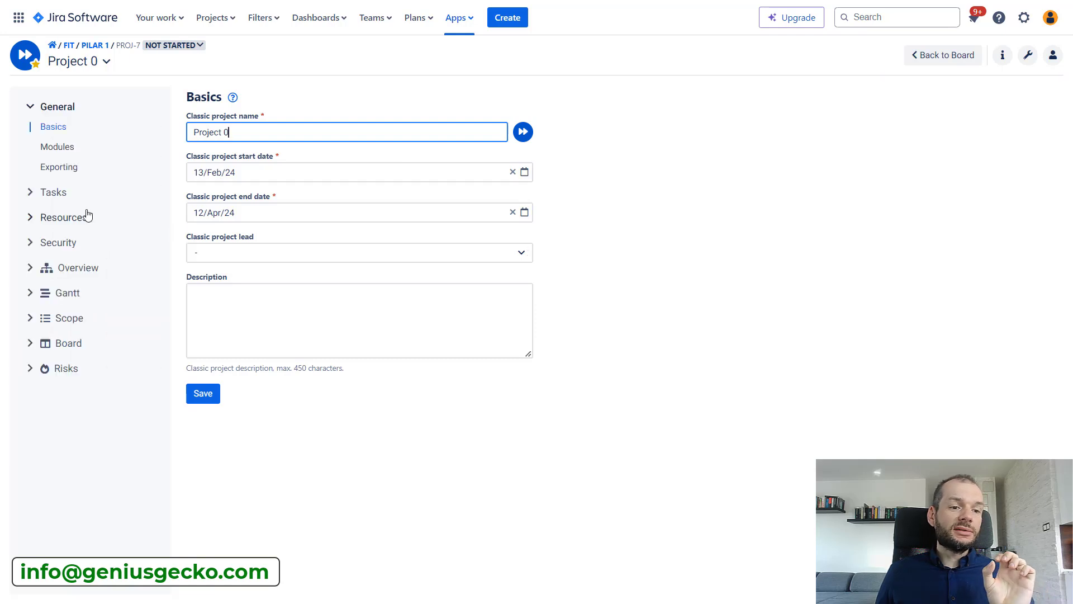
click(58, 195)
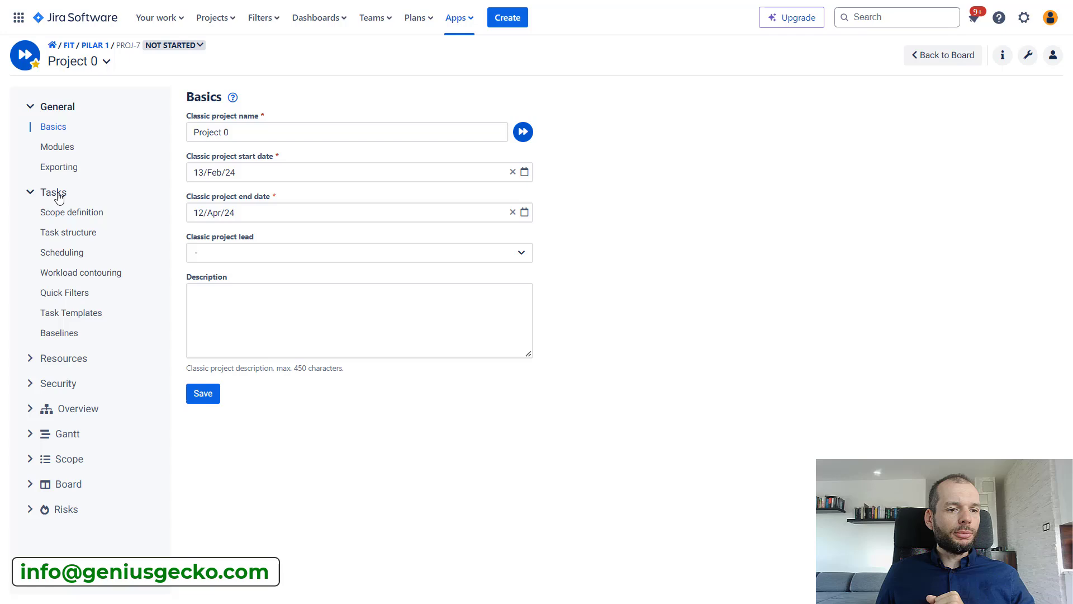
click(75, 294)
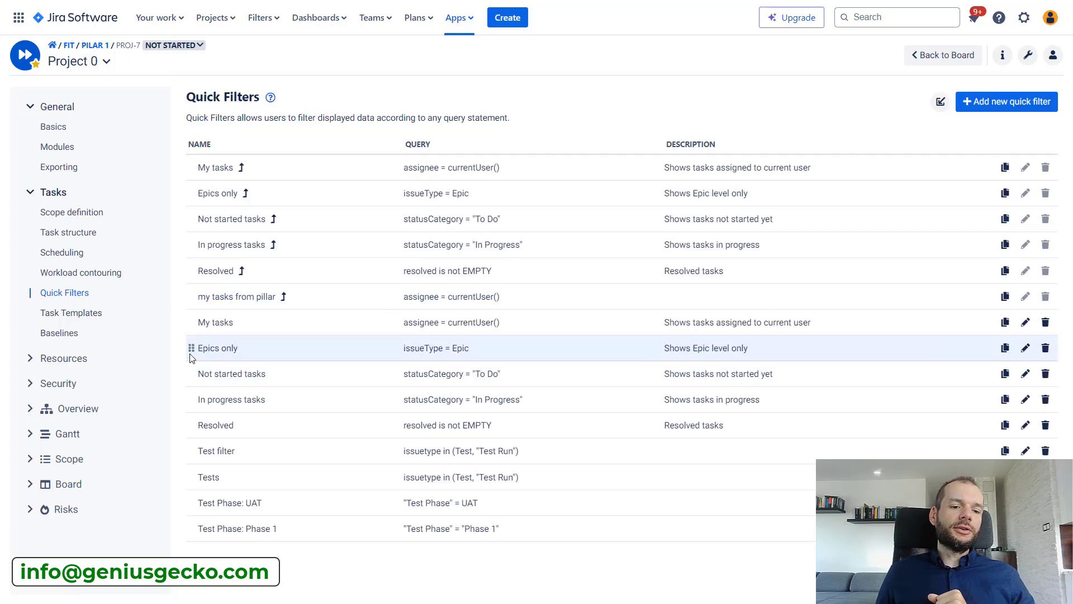
drag(193, 346, 199, 314)
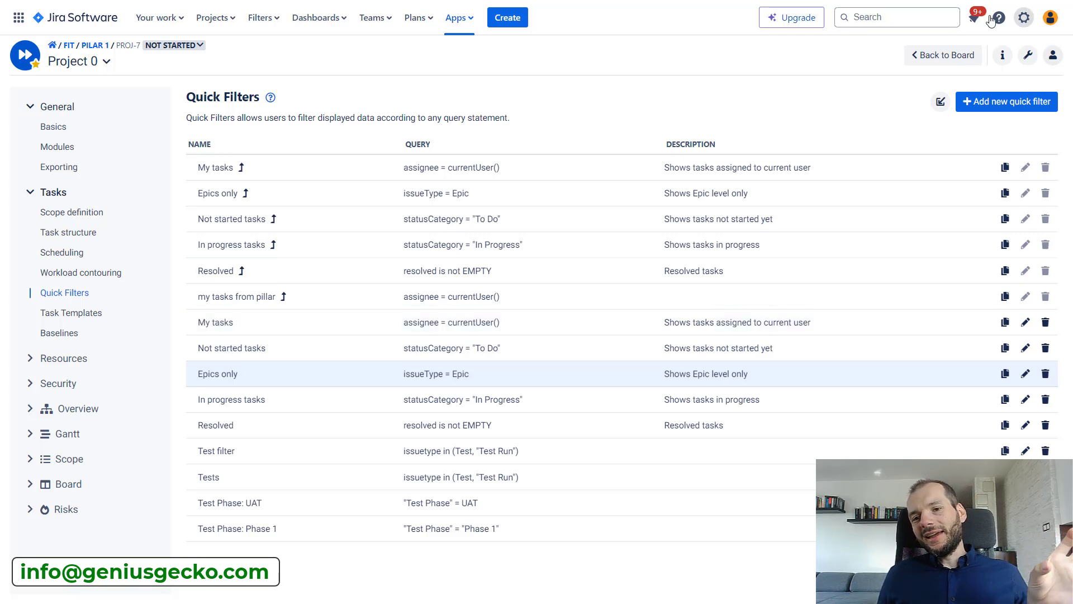
click(957, 61)
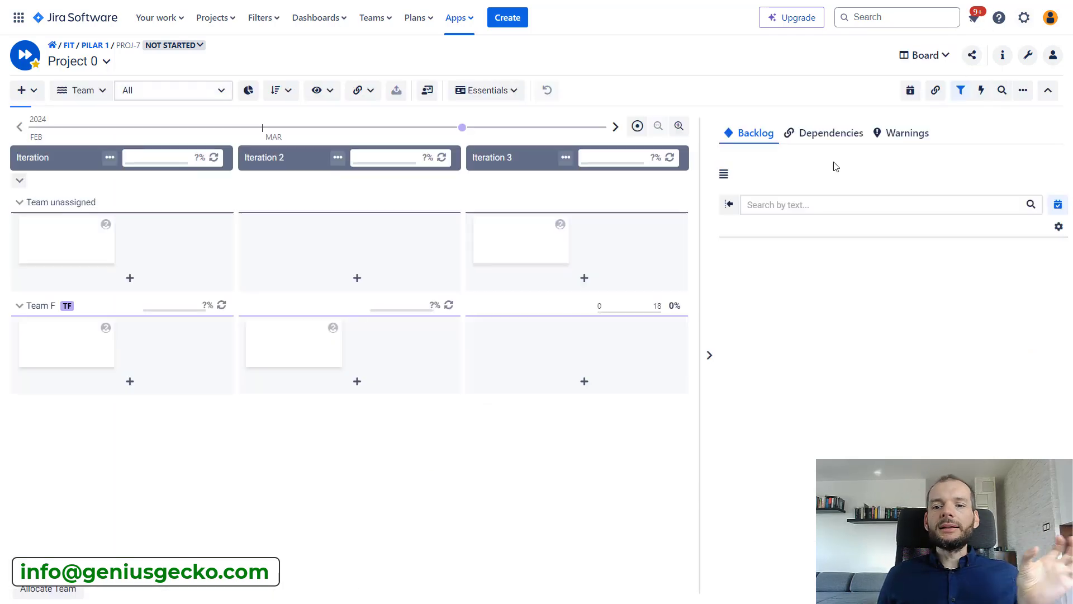
- Switch to the Gantt module and look through its list of available quick filters
click(929, 55)
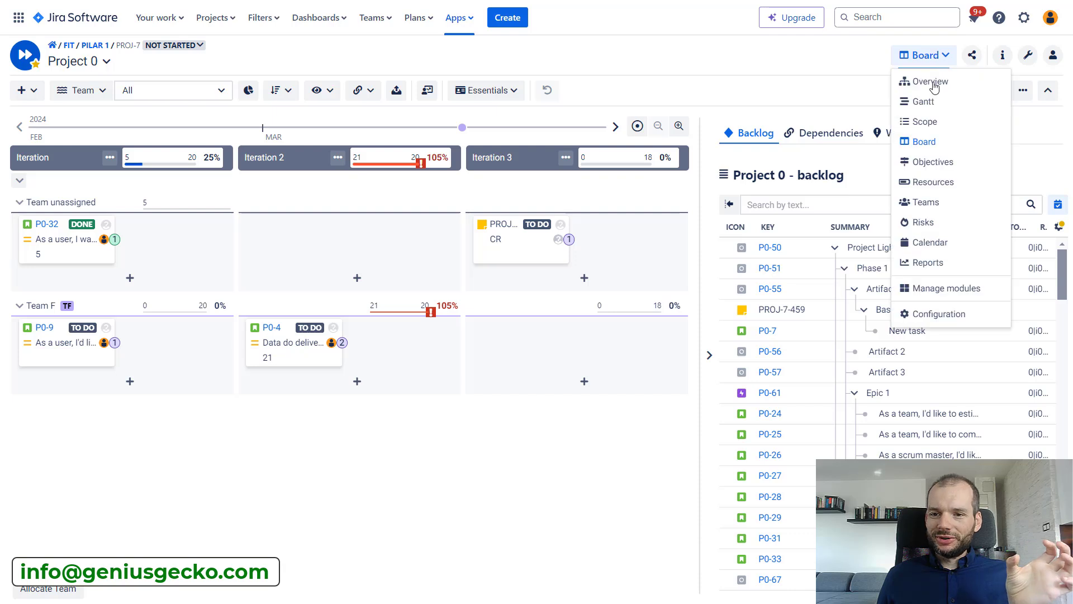
click(923, 102)
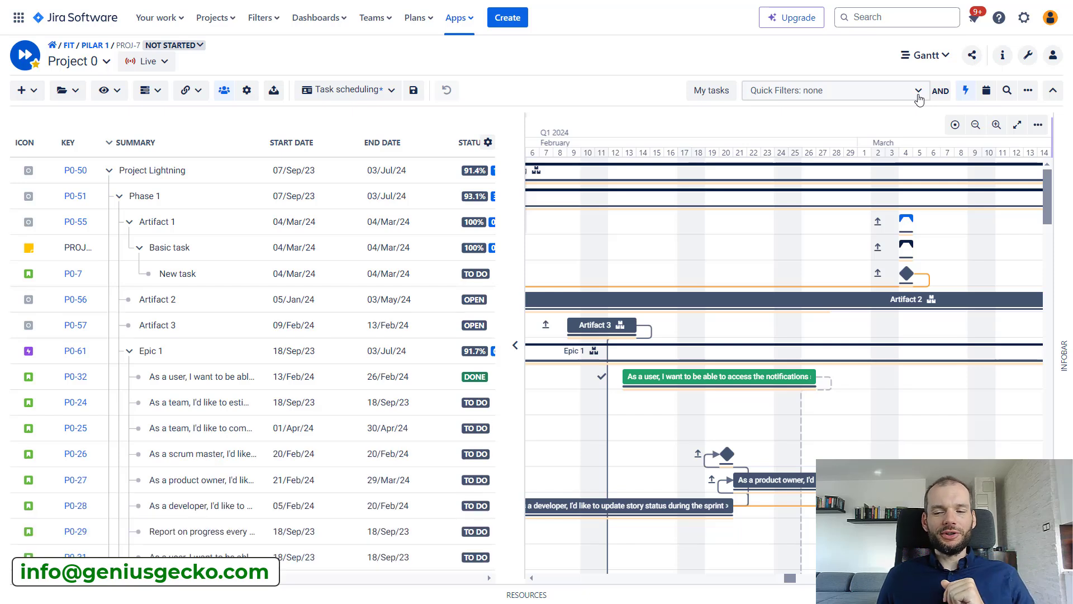
click(918, 92)
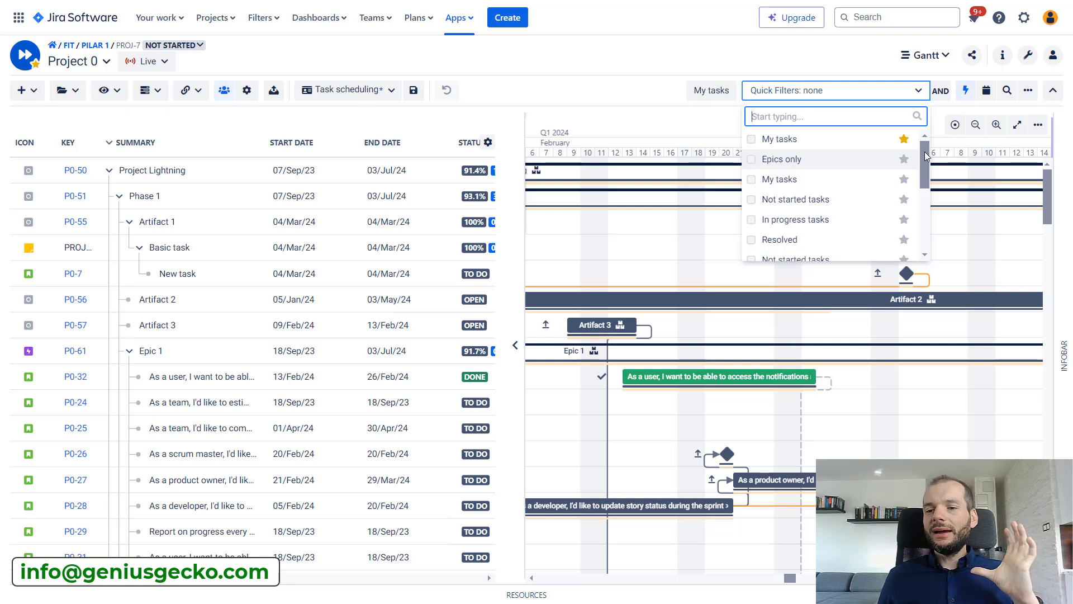
mouse_move(925, 152)
mouse_down()
mouse_move(926, 166)
mouse_move(931, 145)
mouse_up()
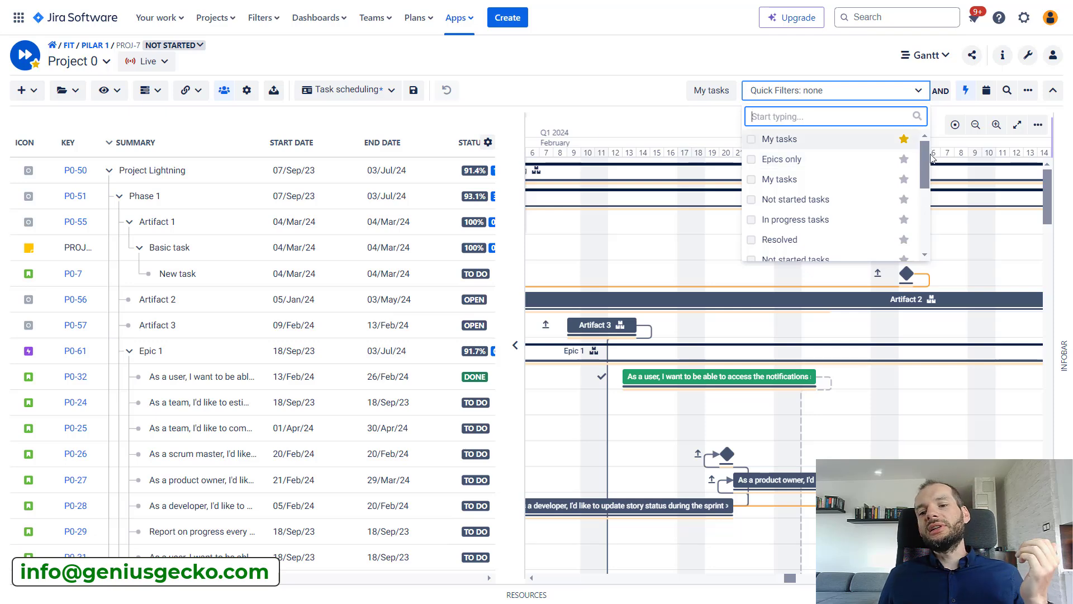
- Open the field mapping configuration for Project 0 and review which Jira fields the BigPicture fields synchronize with, including Start date and Required Skills
drag(924, 150, 928, 128)
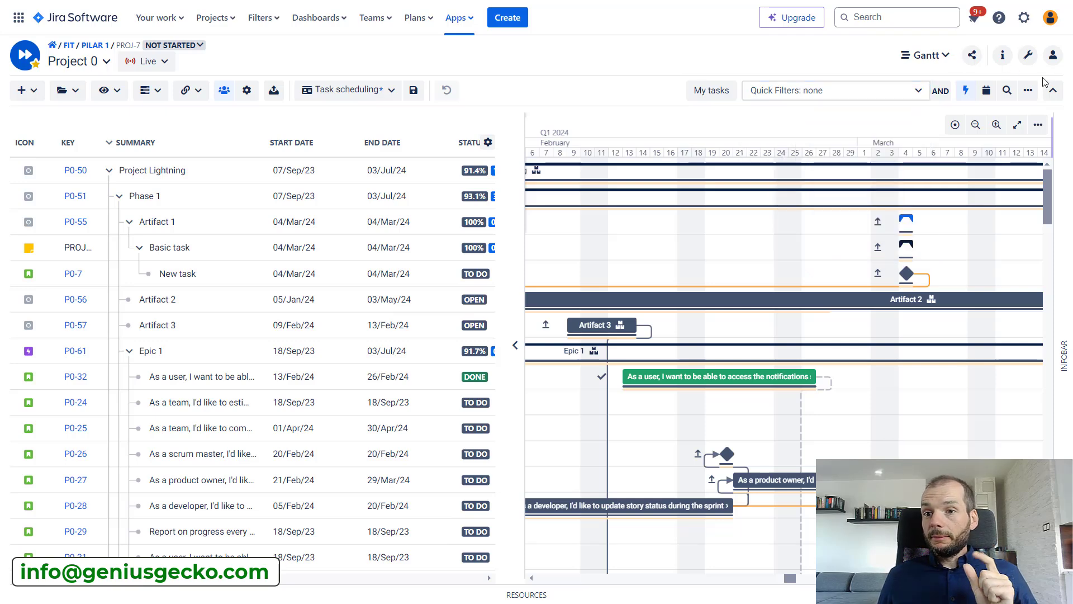
click(1028, 54)
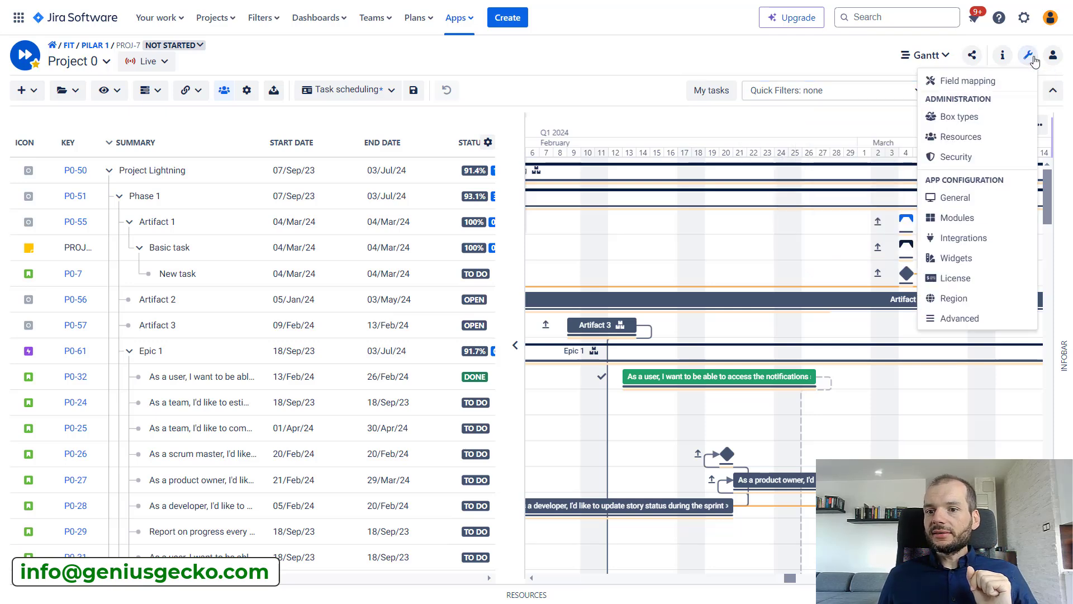
click(999, 81)
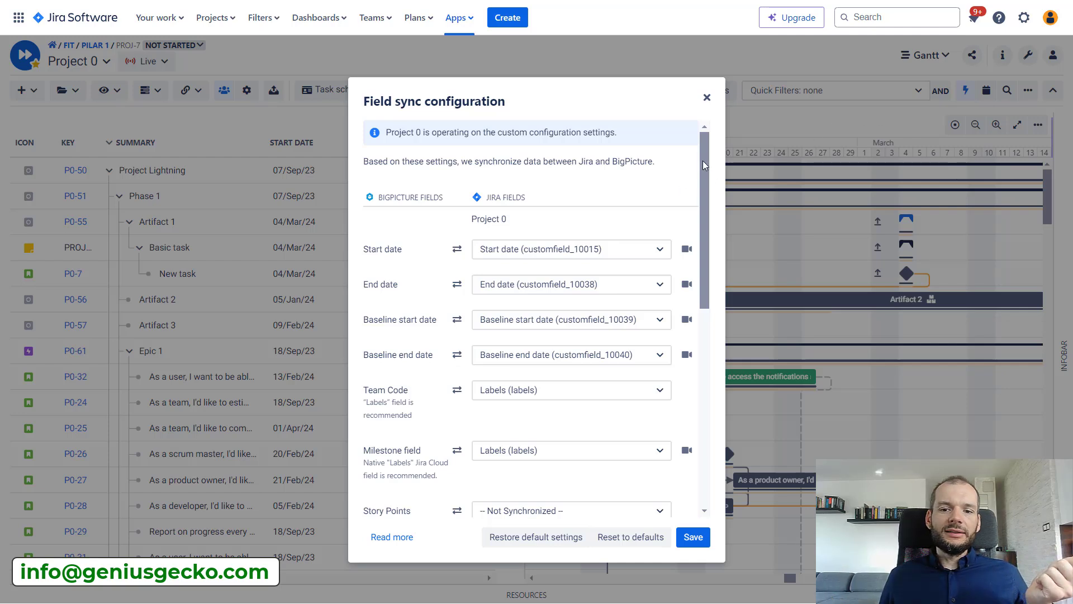
scroll(709, 190, down, 1)
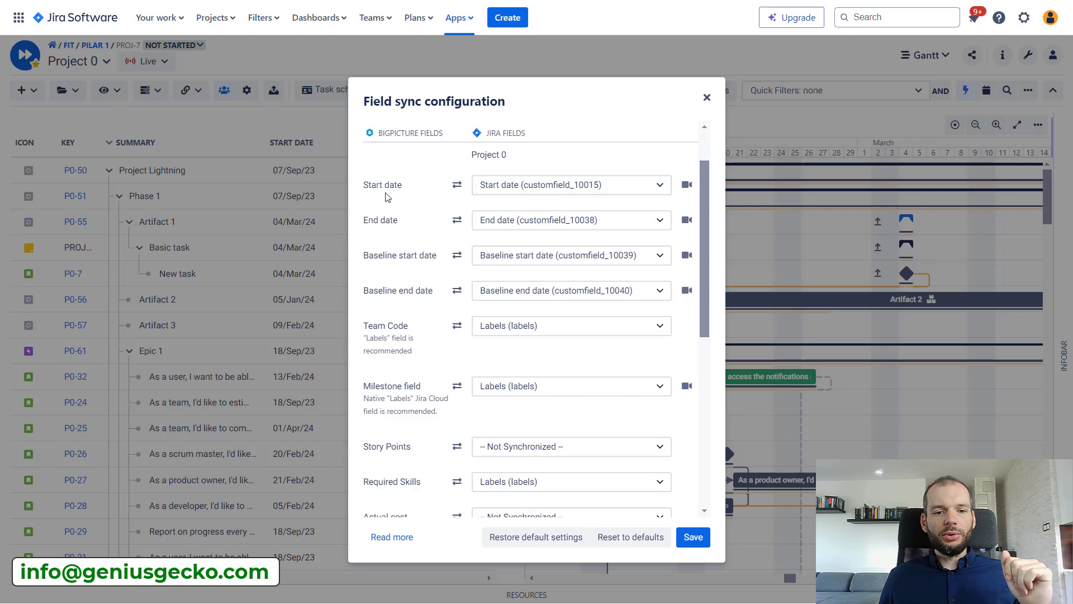
drag(370, 185, 403, 193)
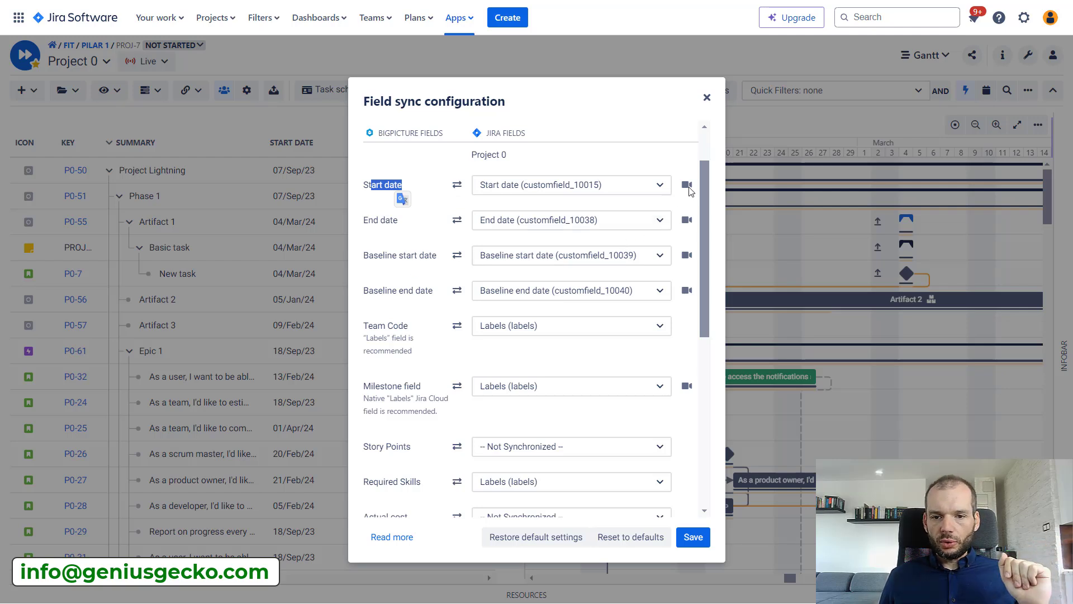
drag(703, 189, 698, 274)
drag(373, 290, 421, 290)
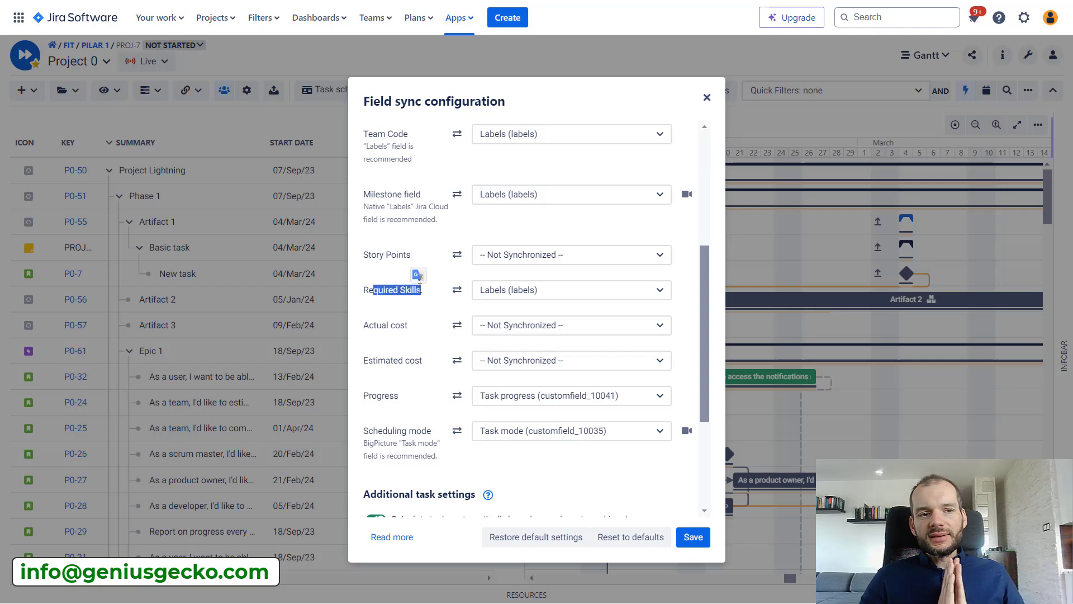